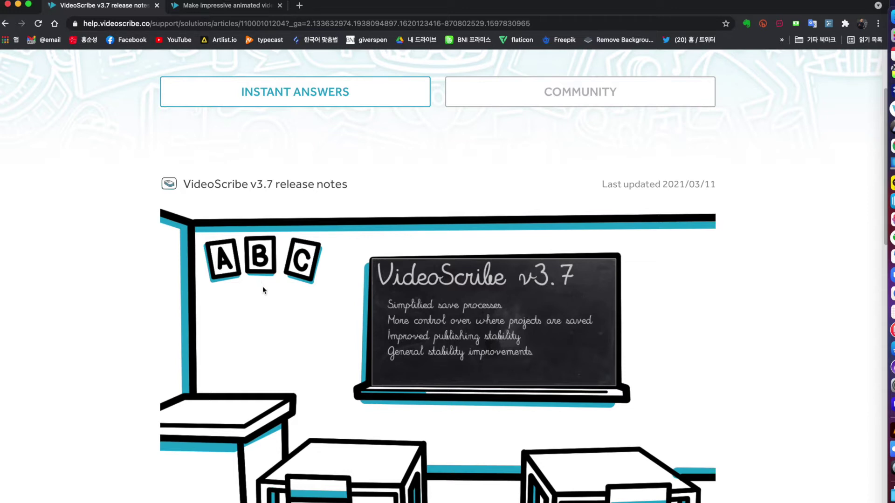
Read through the VideoScribe v3.7 release notes page down to the notes on changed scribe saving.
scroll(262, 289, "down", 5)
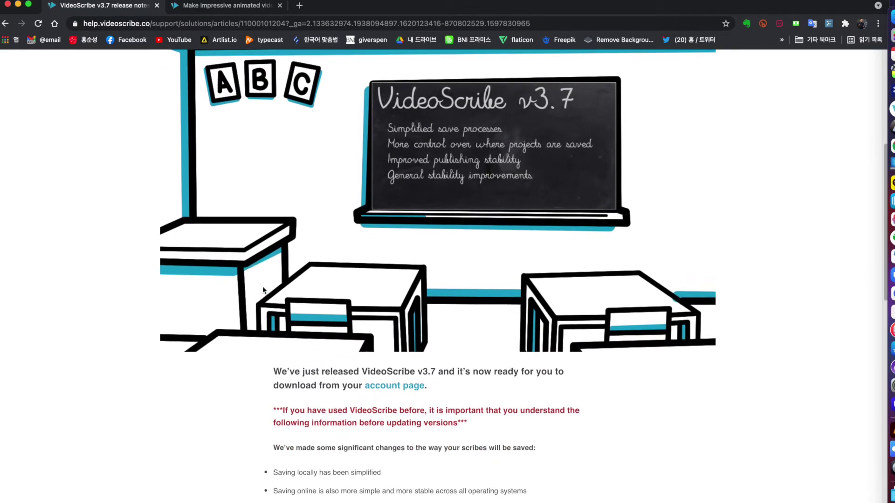
scroll(263, 290, "up", 4)
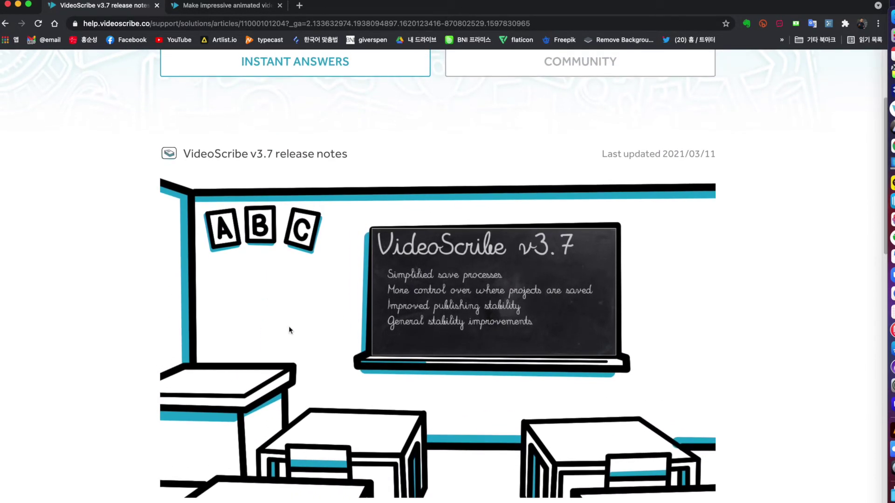
scroll(289, 330, "down", 5)
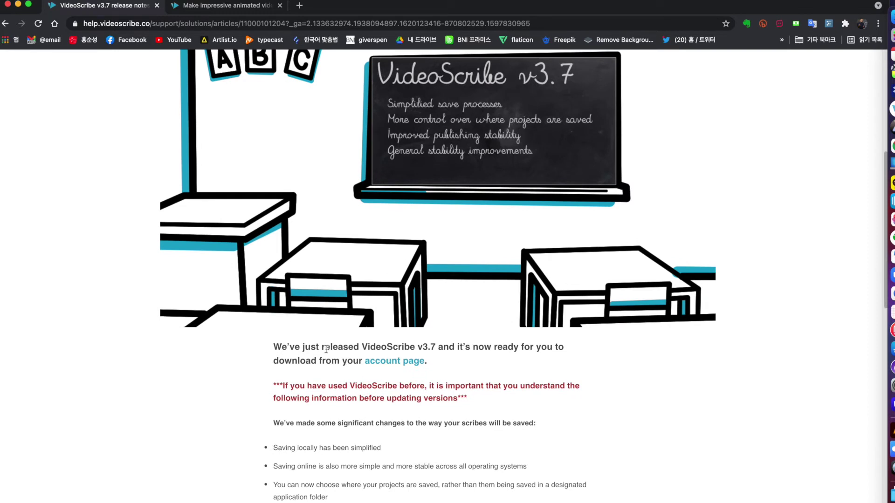
Switch to VideoScribe and look over the scribe files available for opening, without opening one.
key("super+Tab")
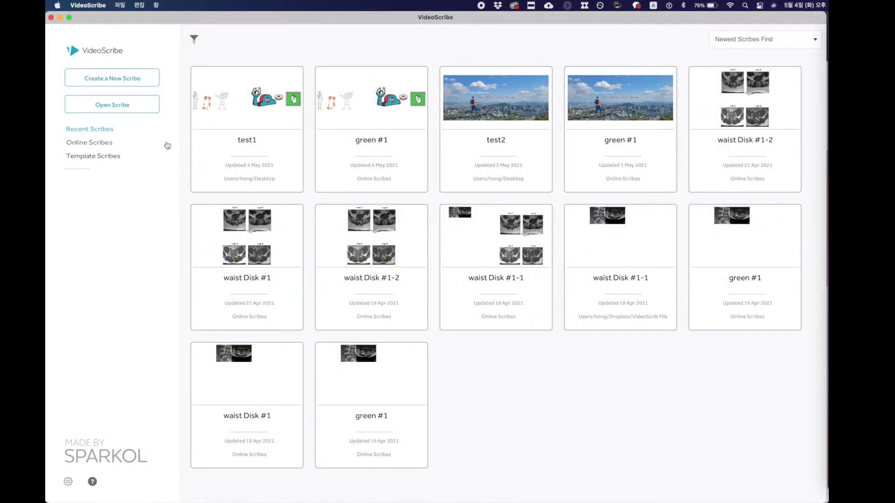
left_click(126, 109)
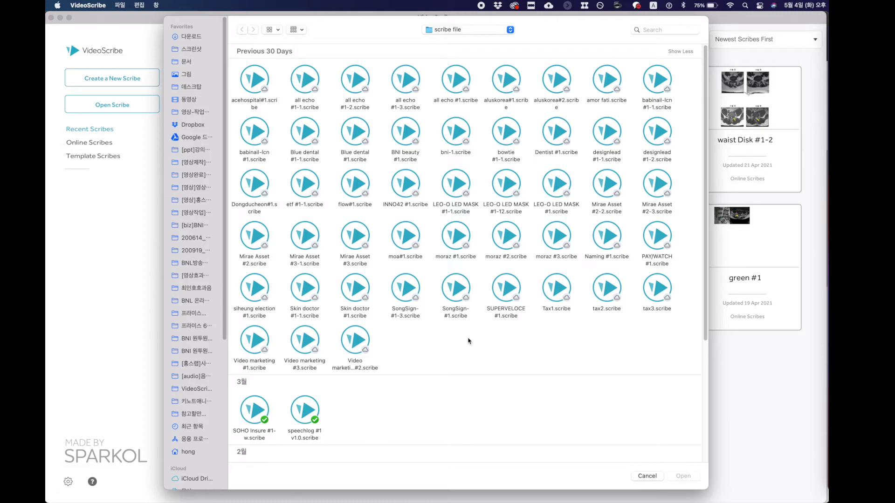
key("Escape")
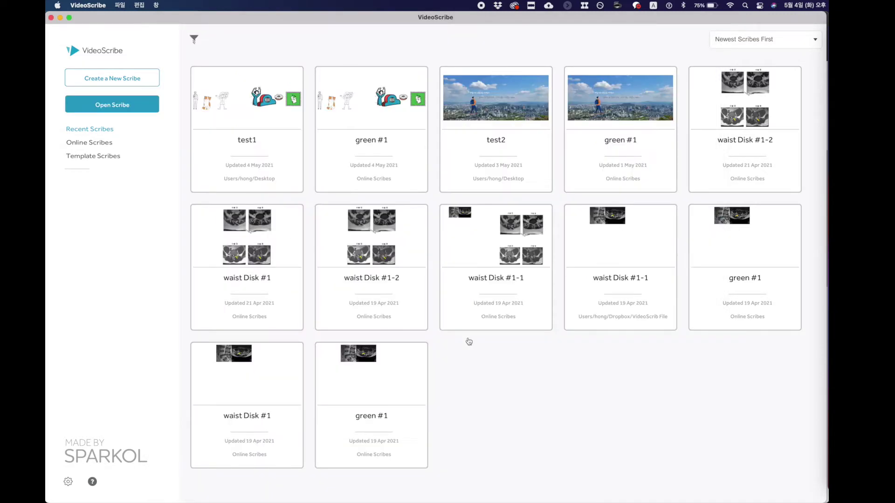
Open test1.scribe from the desktop and put the dashed square after the drink cup in the timeline.
left_click(264, 103)
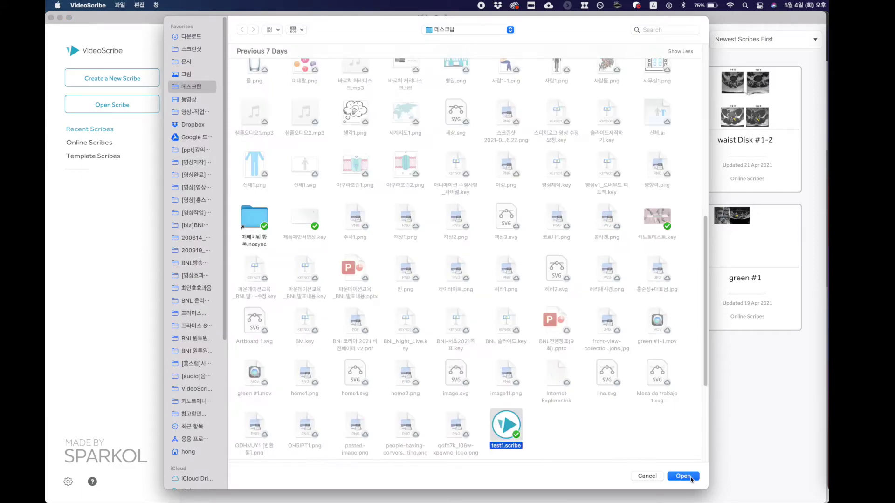
left_click(683, 476)
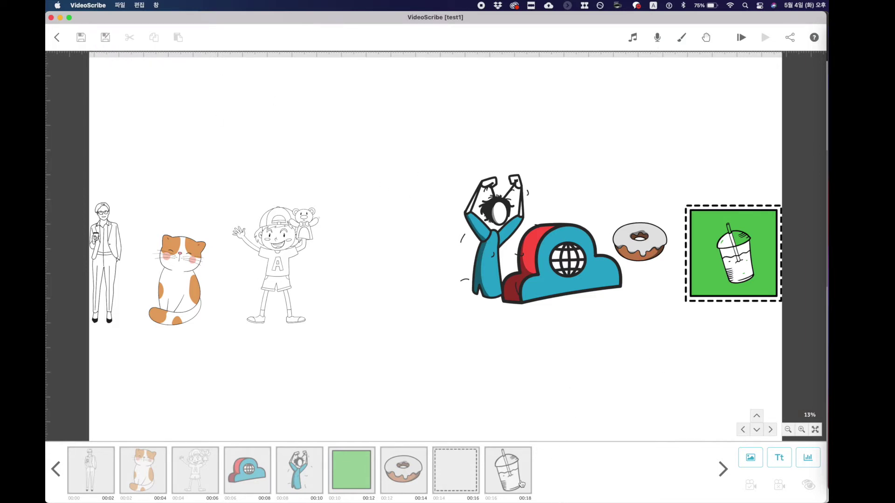
key("super+z")
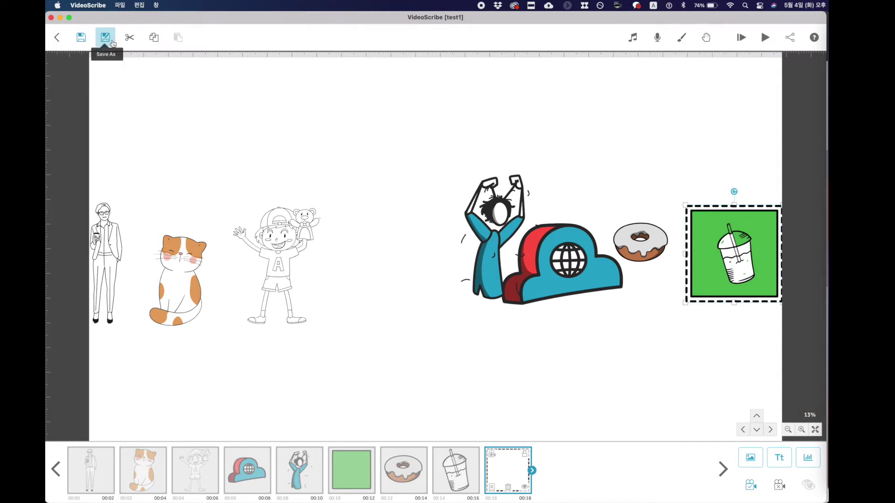
Save a copy of the scribe on the computer as test12 in the VideoScrib File folder.
left_click(106, 38)
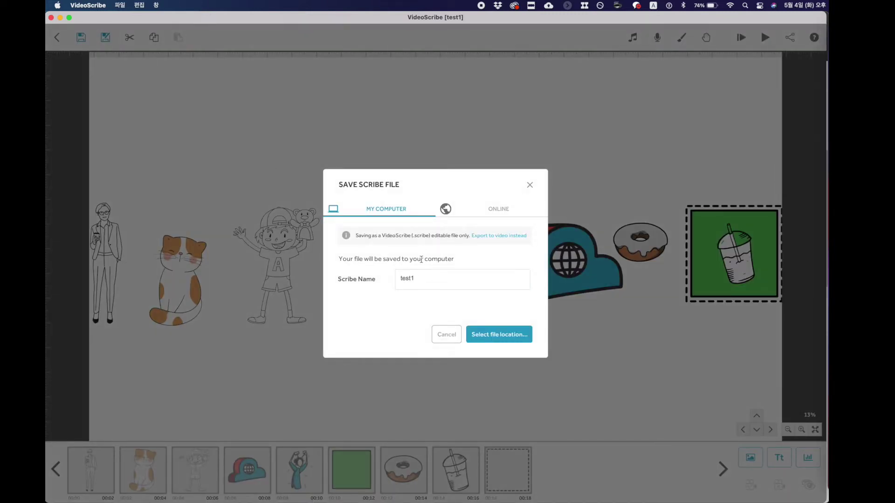
left_click(429, 280)
type("2")
left_click(498, 335)
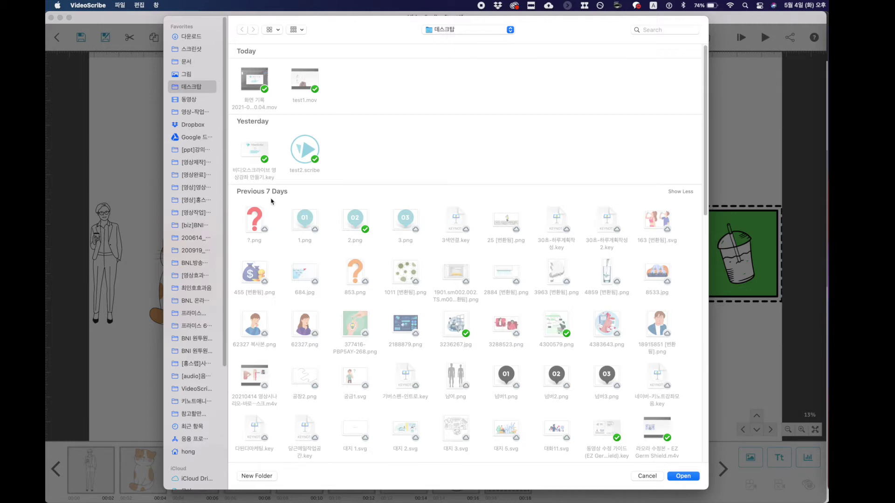
left_click(203, 391)
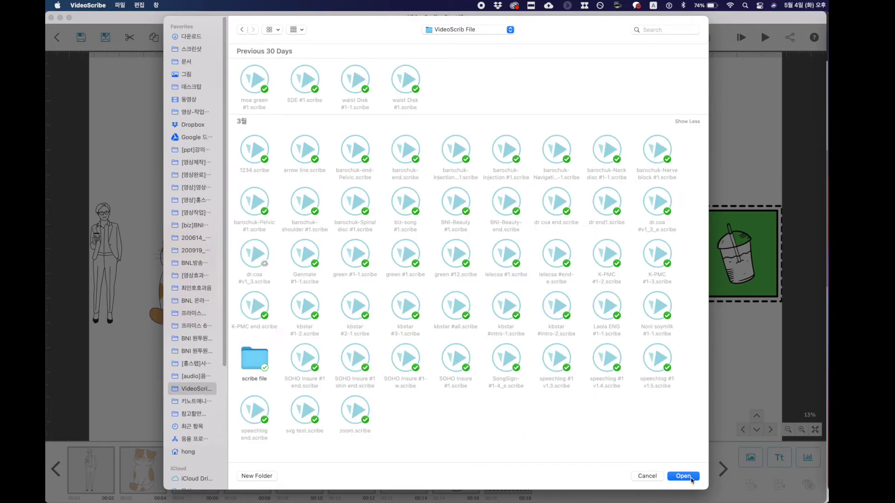
left_click(690, 478)
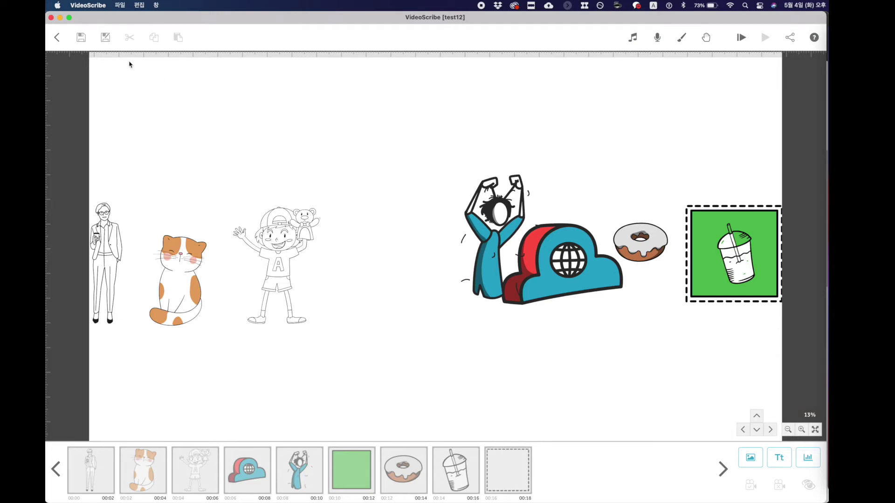
Return to the scribe overview and check the program version in the About information.
left_click(57, 37)
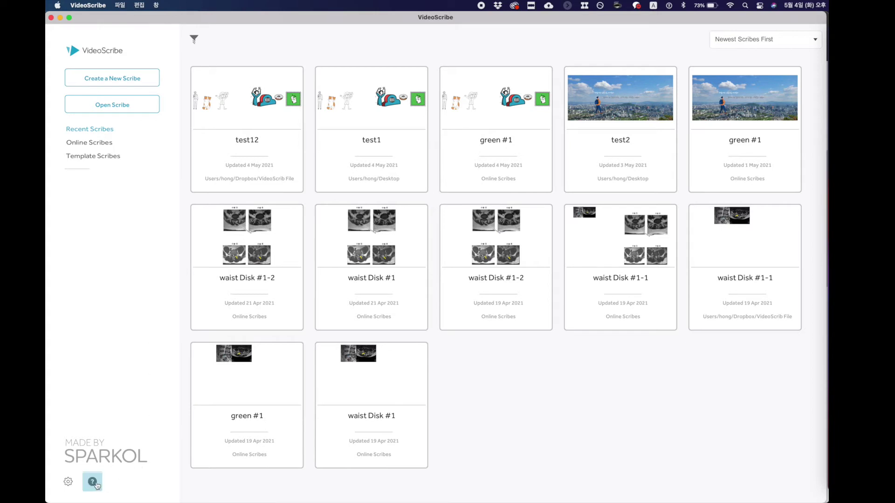
left_click(99, 483)
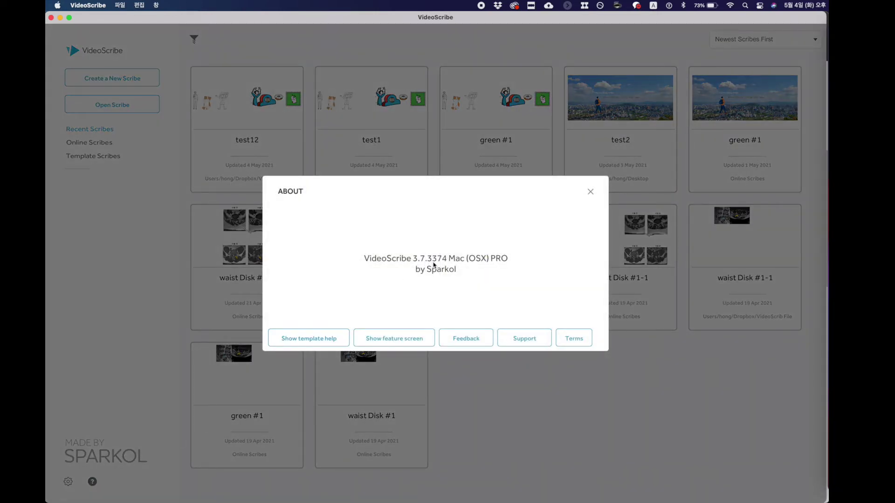
left_click(590, 192)
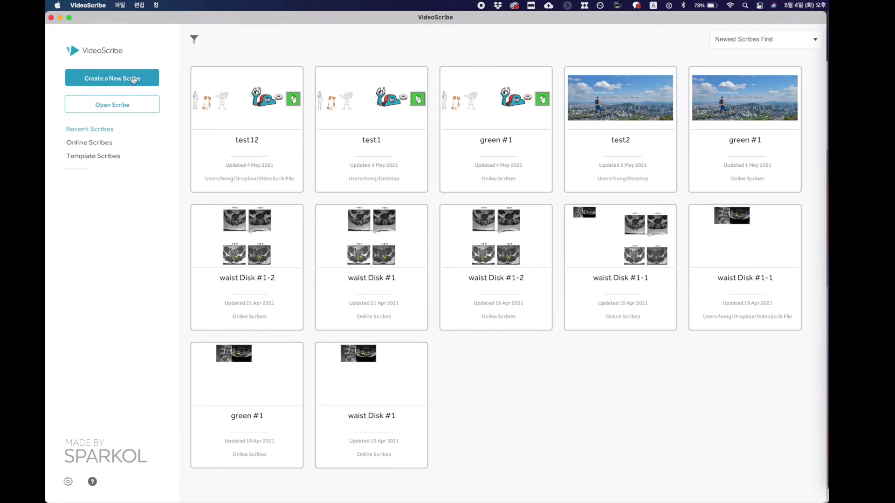
Create a new scribe and add the woman in the red dress from the Characters - Emotions (online) image category.
left_click(134, 80)
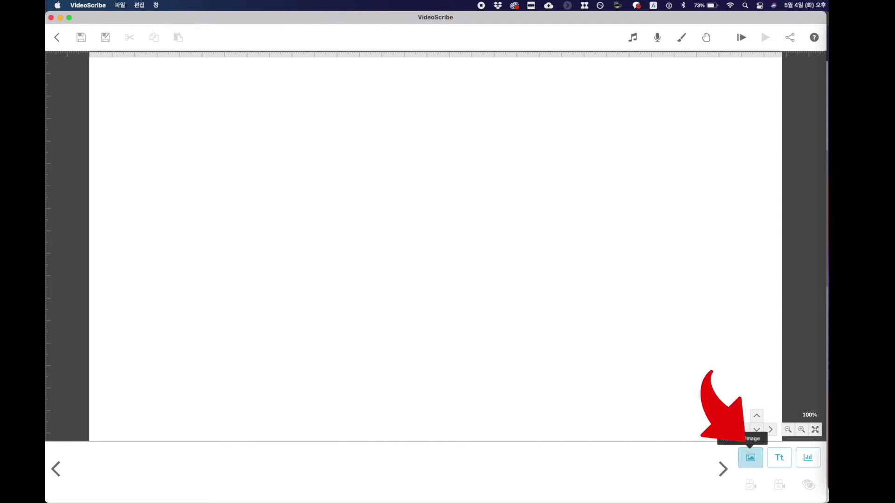
left_click(755, 464)
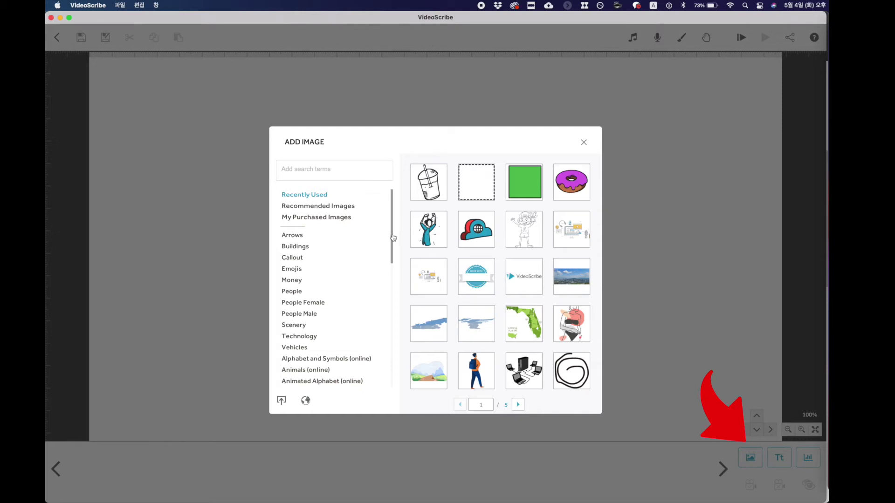
scroll(394, 238, "down", 3)
left_click_drag(394, 255, 394, 313)
scroll(395, 313, "down", 3)
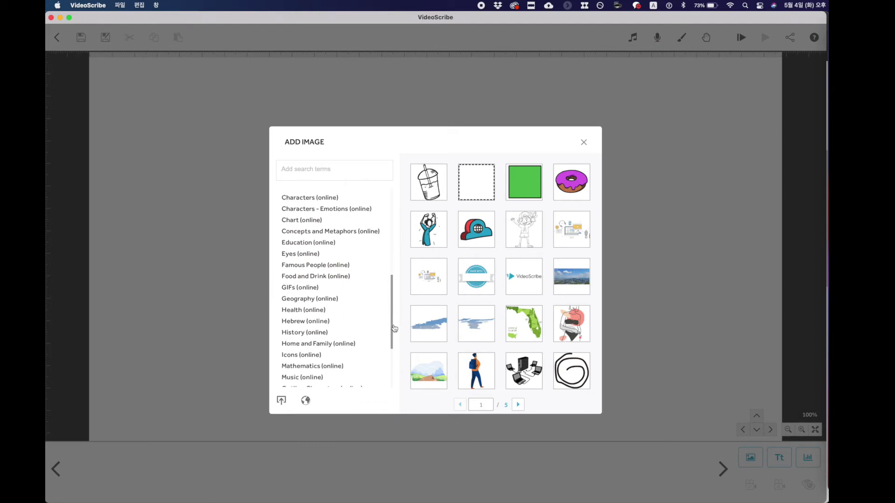
scroll(393, 343, "down", 3)
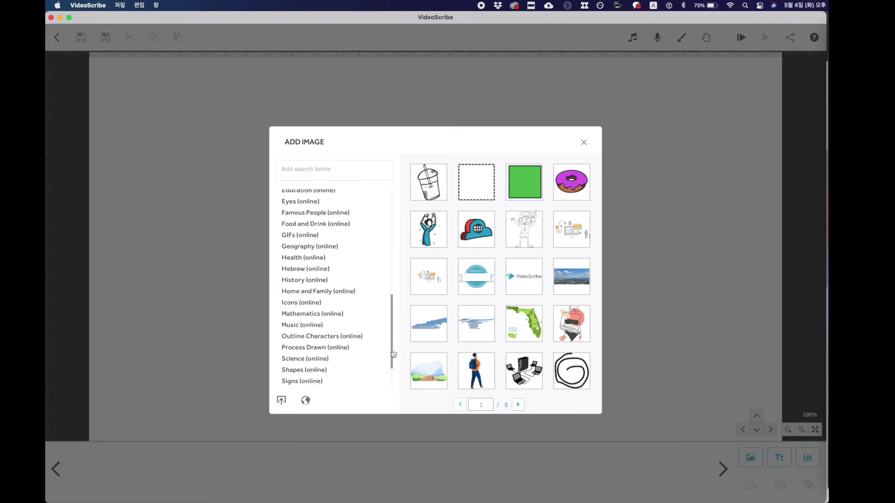
scroll(391, 331, "up", 3)
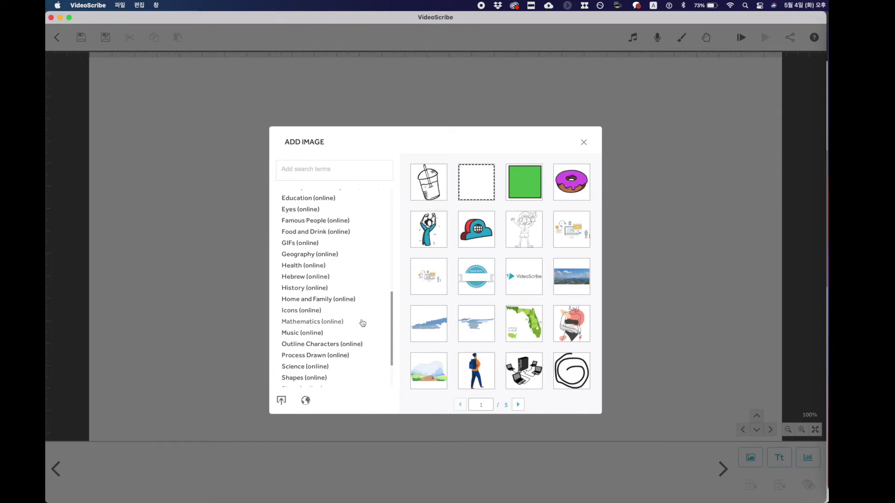
scroll(388, 324, "up", 5)
left_click(327, 276)
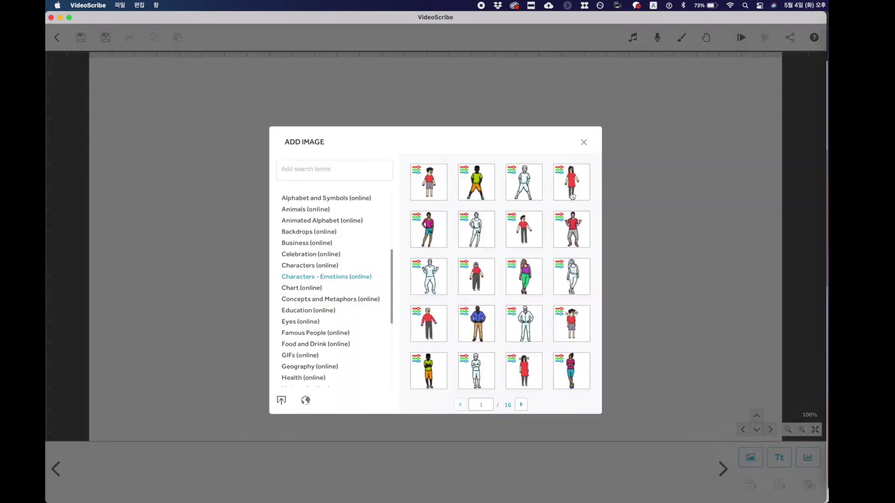
left_click(572, 196)
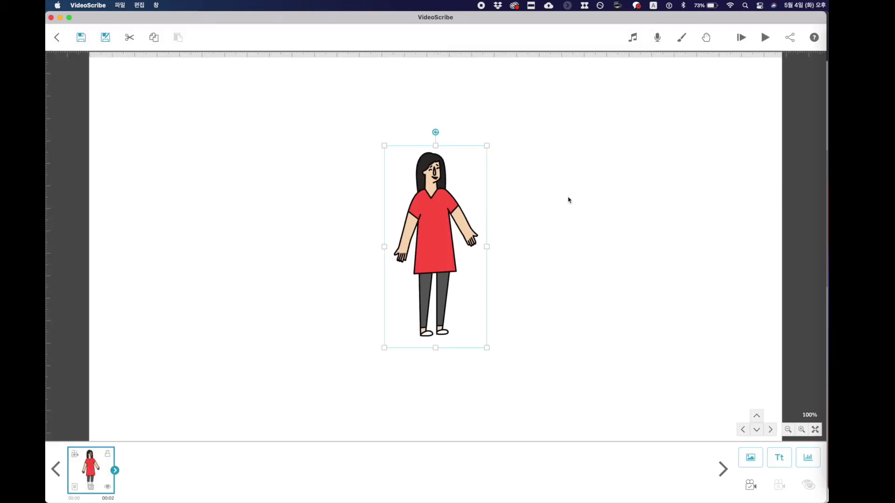
Enlarge the woman image slightly and set its camera position to the current view.
left_click_drag(488, 349, 492, 355)
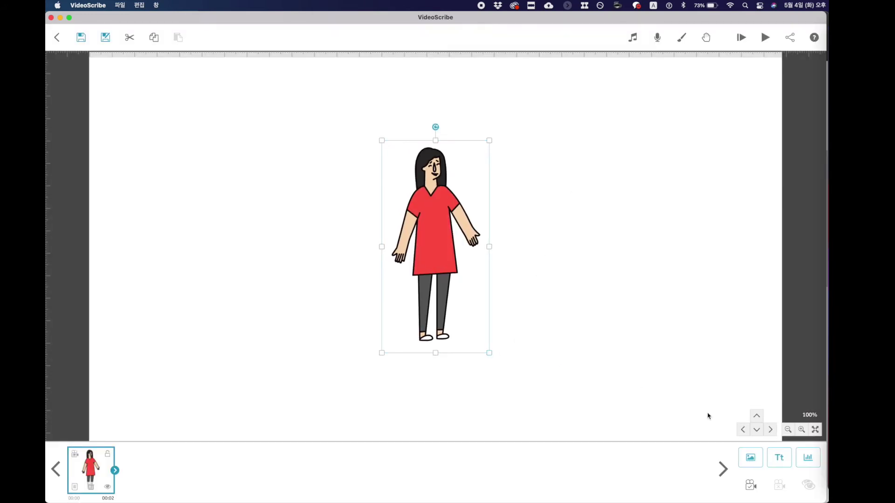
left_click(751, 485)
Look through the full list of image library categories without adding another image.
left_click(748, 457)
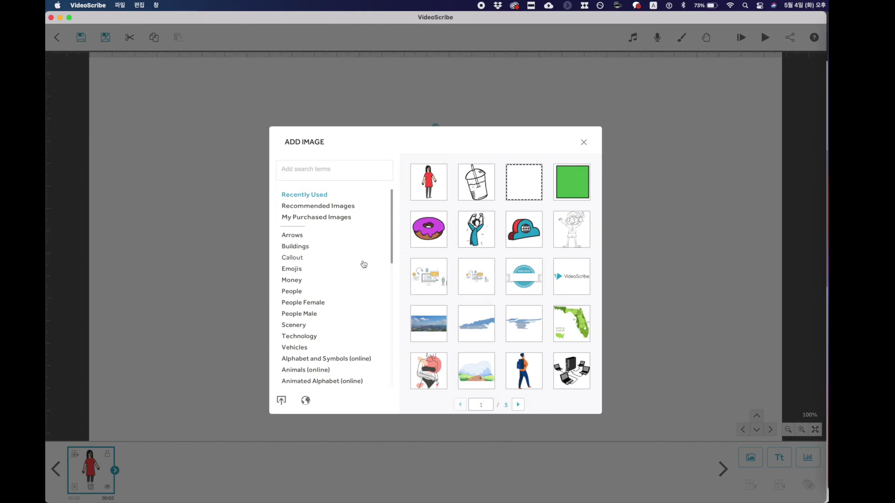
scroll(394, 247, "down", 10)
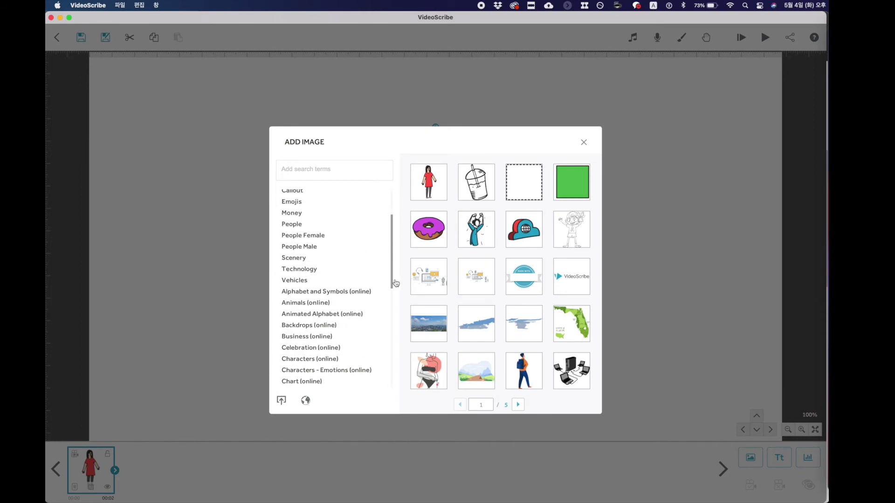
scroll(396, 336, "down", 5)
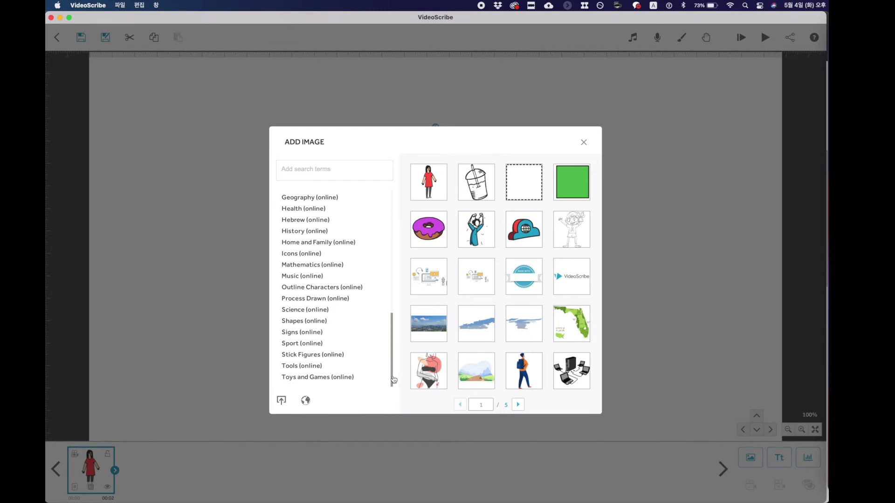
left_click_drag(393, 373, 394, 192)
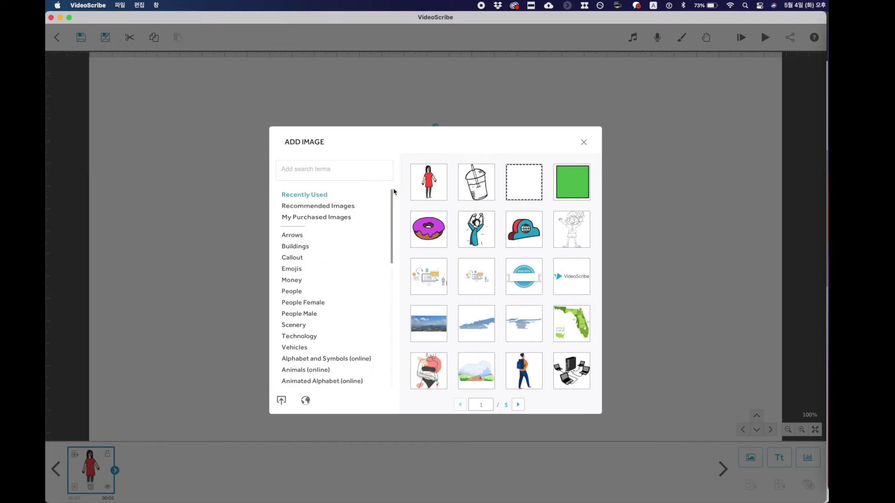
left_click(584, 142)
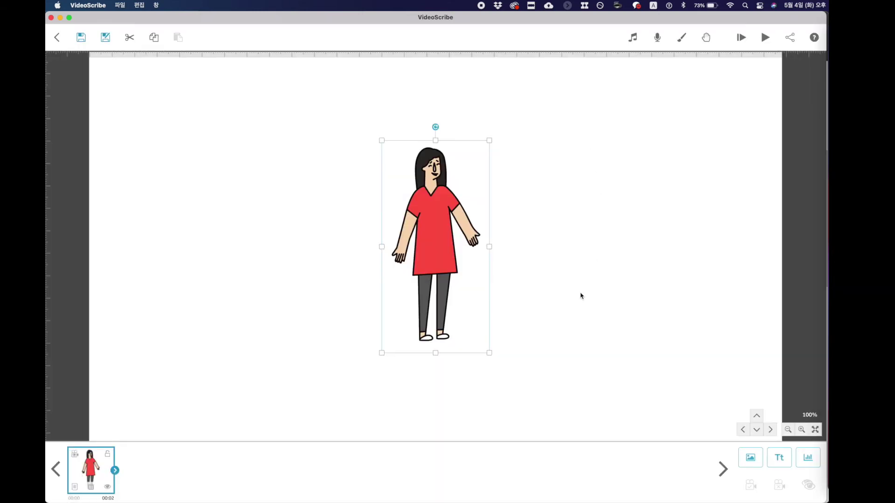
Move the woman image to the left part of the canvas and enter "한글 작성" as a new text element.
left_click_drag(442, 244, 233, 239)
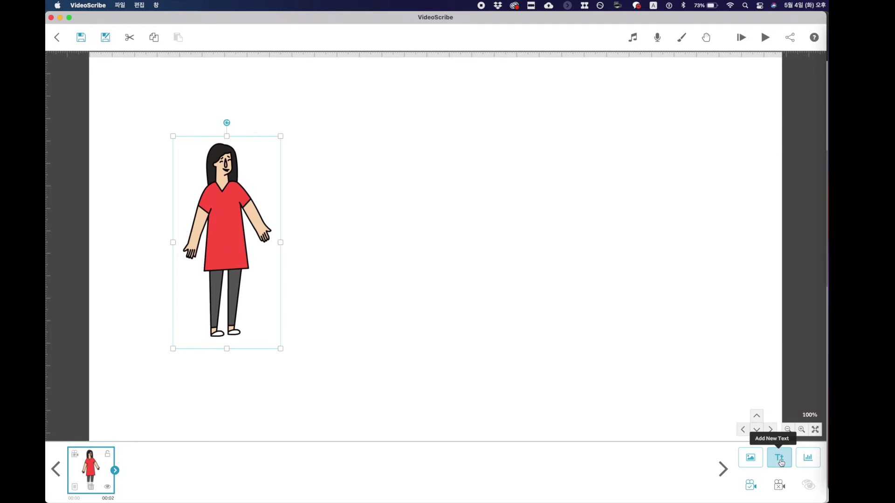
left_click(782, 462)
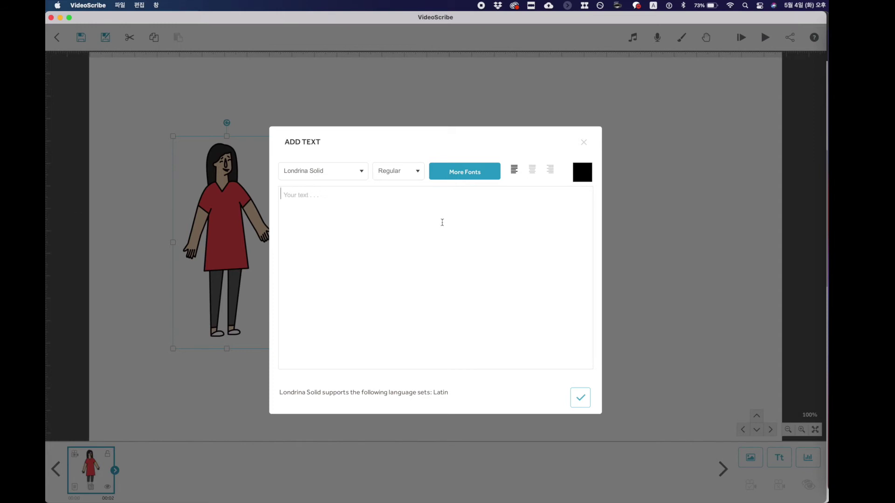
type("g")
key("BackSpace")
key("ctrl+space")
type("한ㄱ")
type(" 작성")
Try the Frank Ruhl Libre and Gothic A1 fonts on the "한글 작성" text.
key("super+a")
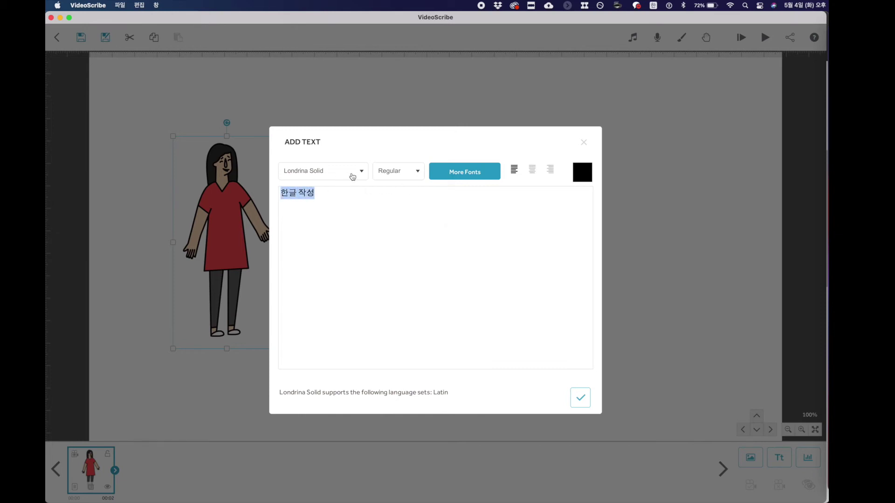
left_click(352, 174)
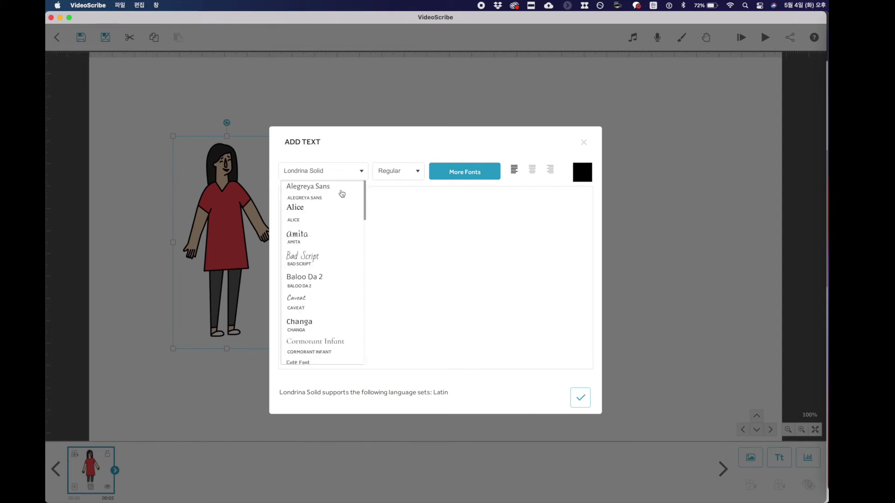
scroll(363, 211, "down", 4)
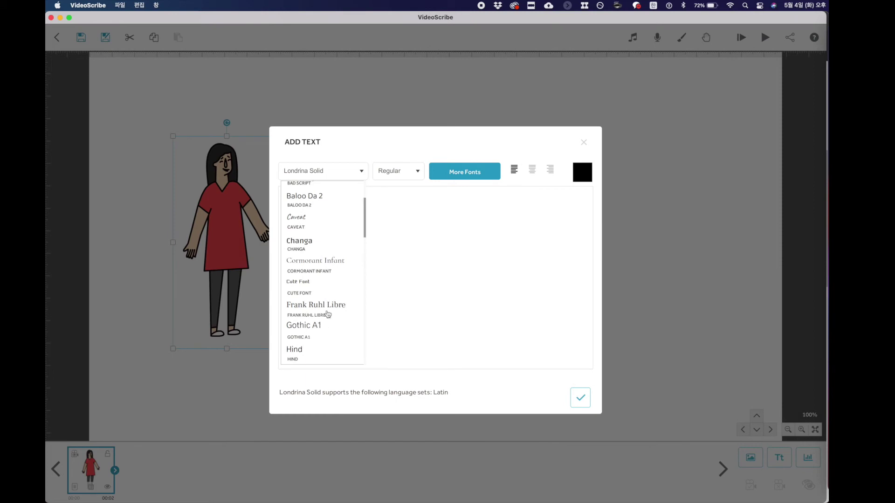
left_click(323, 318)
left_click(341, 171)
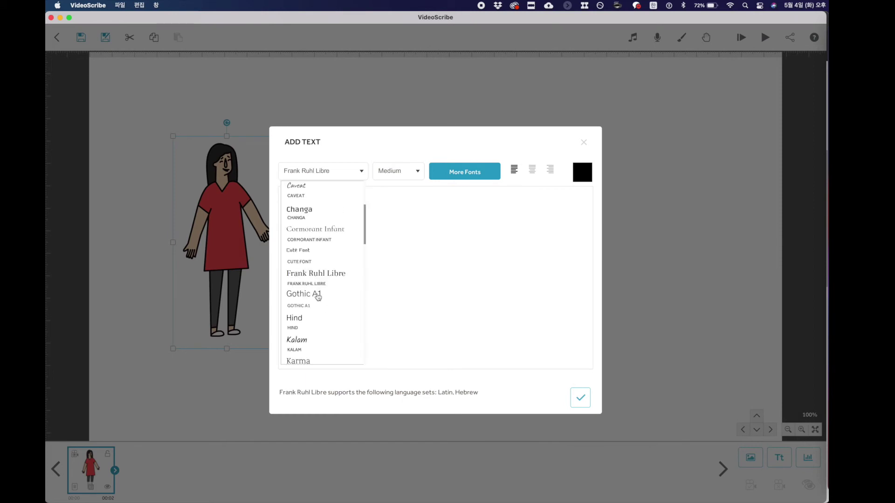
left_click(317, 296)
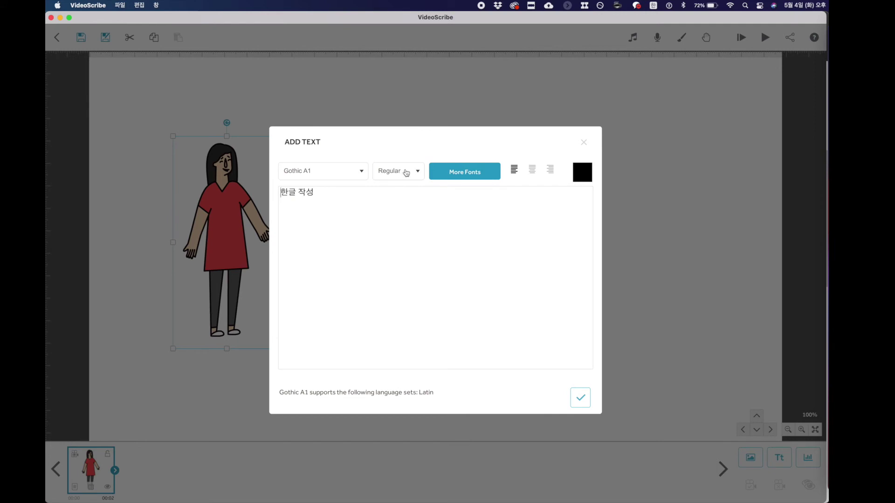
Try the Bold, ExtraBold and ExtraLight weights of Gothic A1 on the Korean text.
left_click(404, 173)
left_click(396, 204)
left_click(405, 172)
left_click(400, 225)
left_click(407, 173)
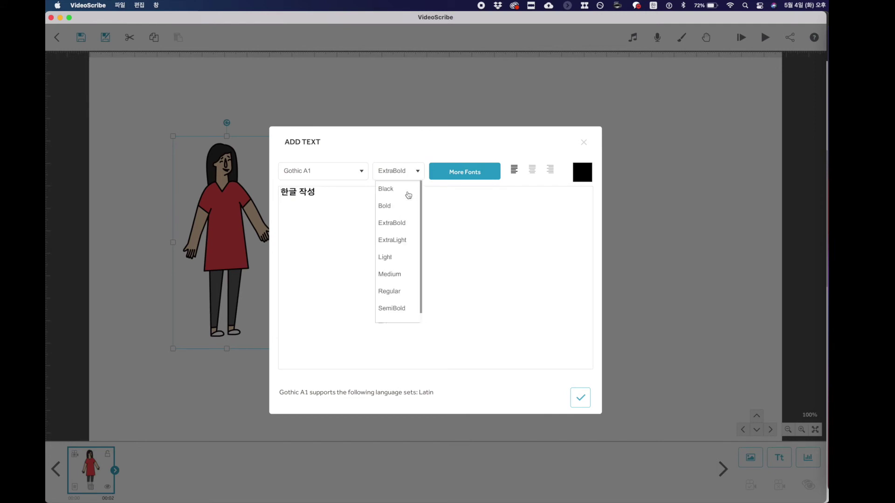
left_click(400, 240)
Set the "한글 작성" text in the Nanum Pen font and add it to the canvas.
left_click(355, 176)
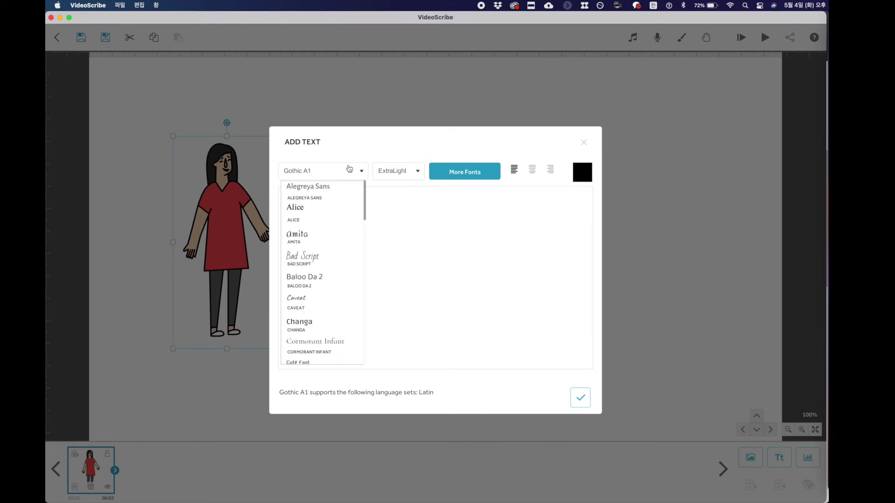
scroll(354, 259, "down", 5)
scroll(335, 289, "down", 2)
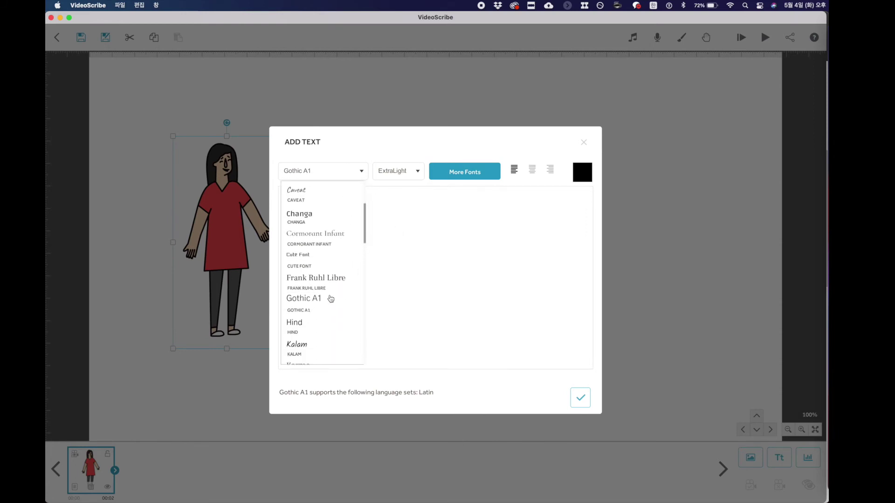
scroll(329, 305, "down", 3)
scroll(331, 307, "down", 4)
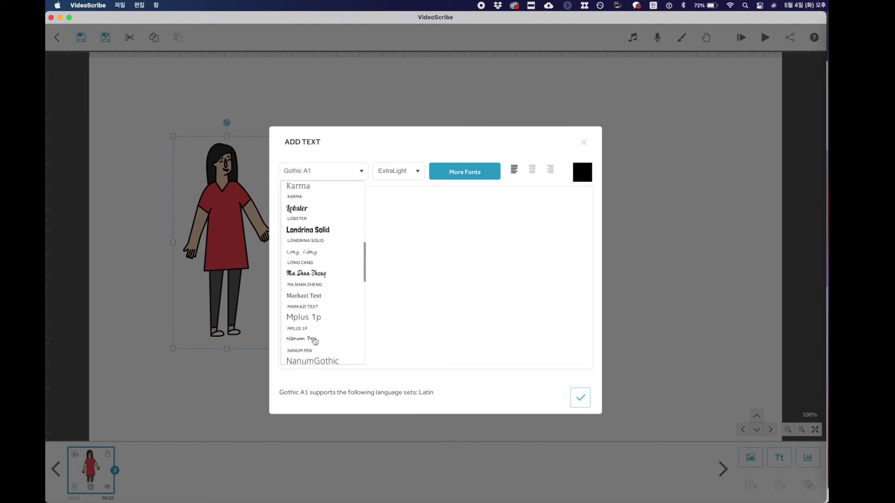
left_click(309, 338)
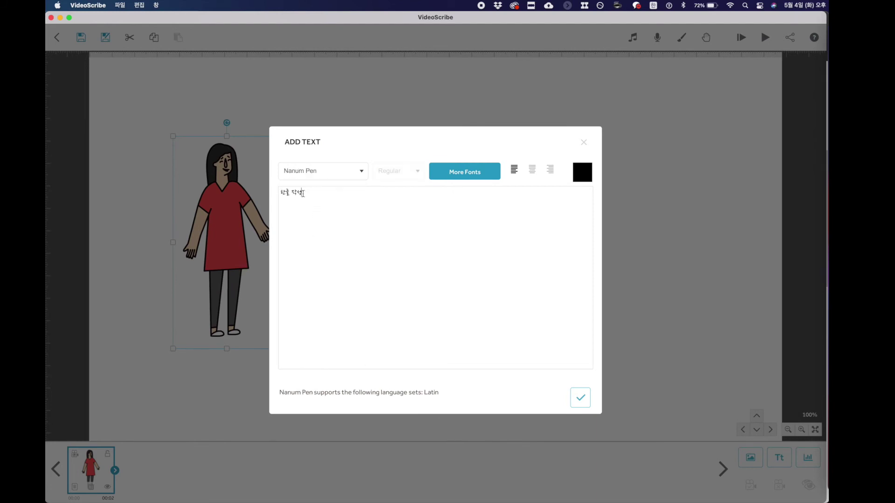
triple_click(303, 192)
left_click(581, 398)
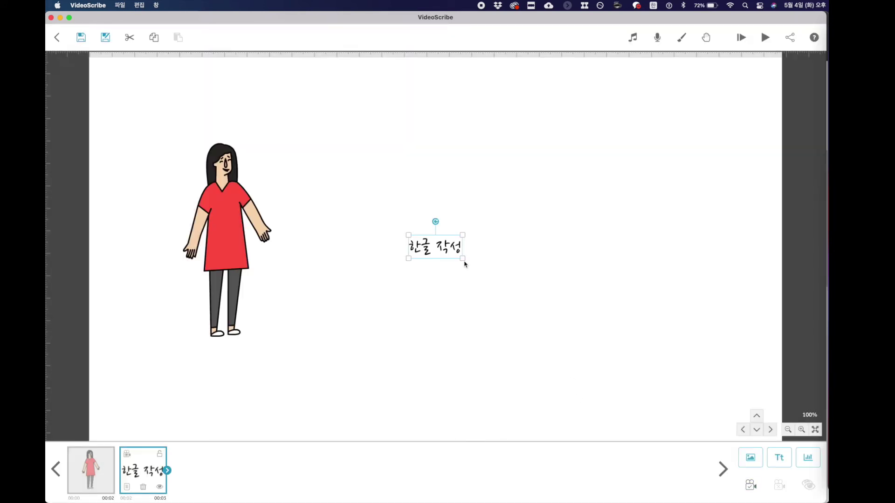
Enlarge the "한글 작성" text to about twice its size and set its camera position to the current view.
left_click_drag(465, 264, 494, 272)
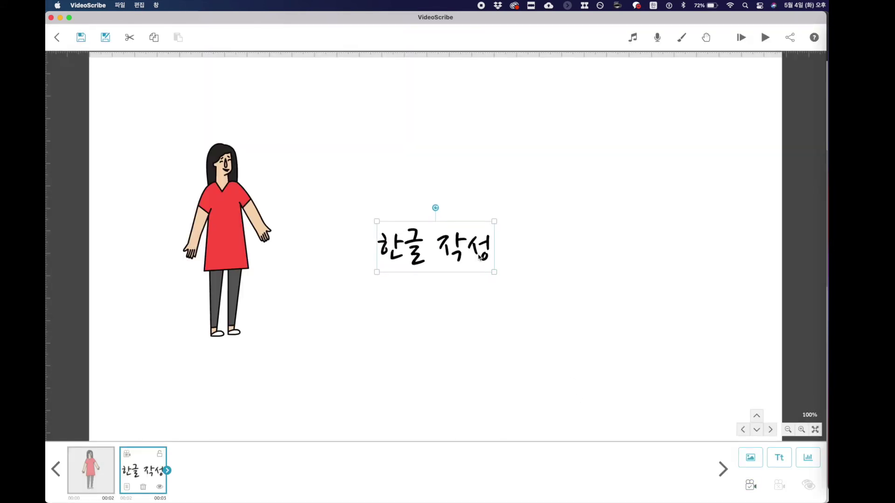
left_click(751, 485)
Play a preview of the scribe from the Korean text element and view the canvas with both elements.
left_click(765, 38)
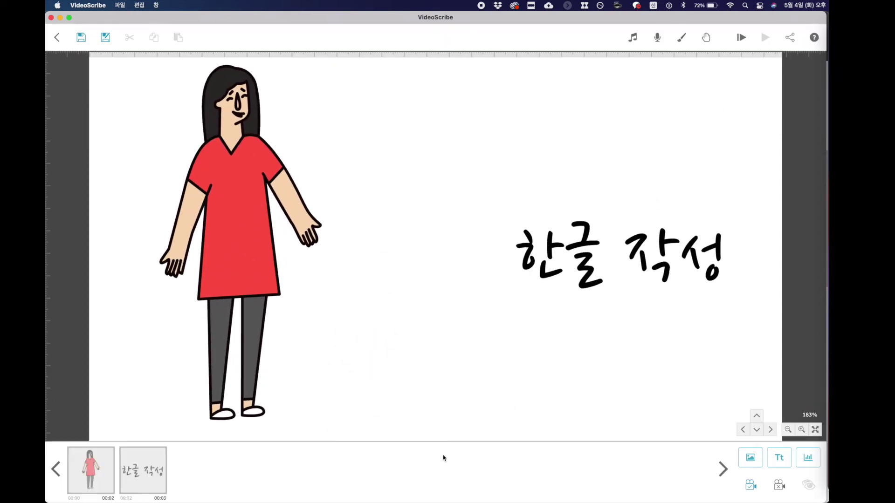
left_click_drag(661, 382, 550, 371)
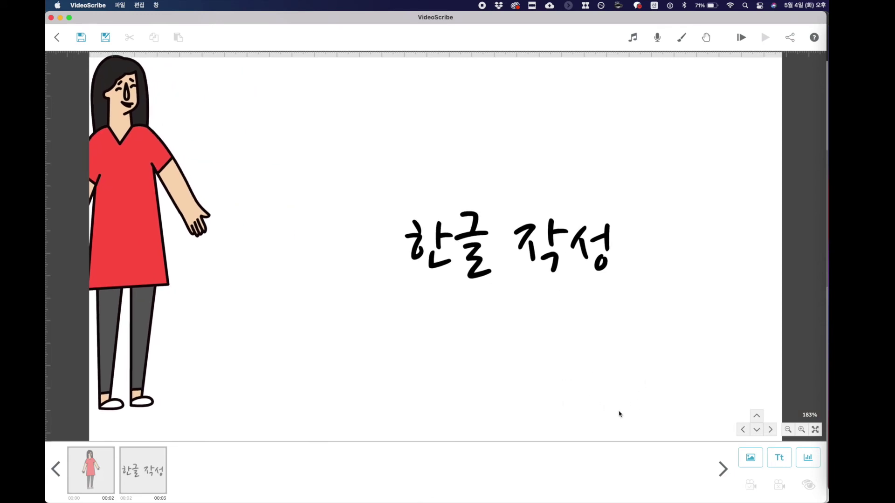
left_click(788, 429)
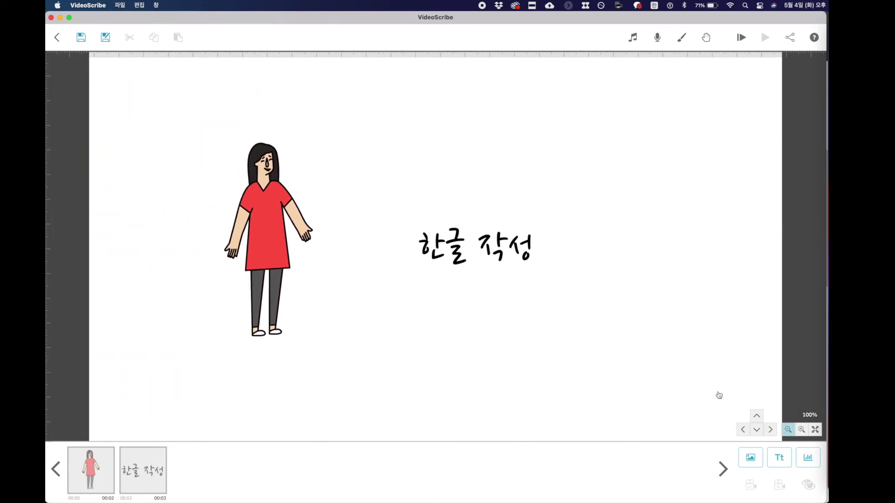
scroll(608, 342, "down", 1)
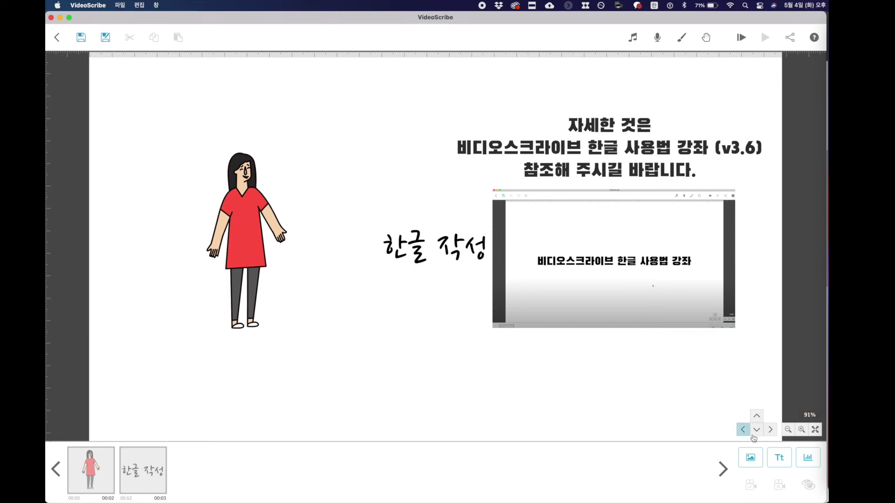
Look at the font list for a new text element and close the dialog without adding text.
left_click(779, 457)
left_click(358, 179)
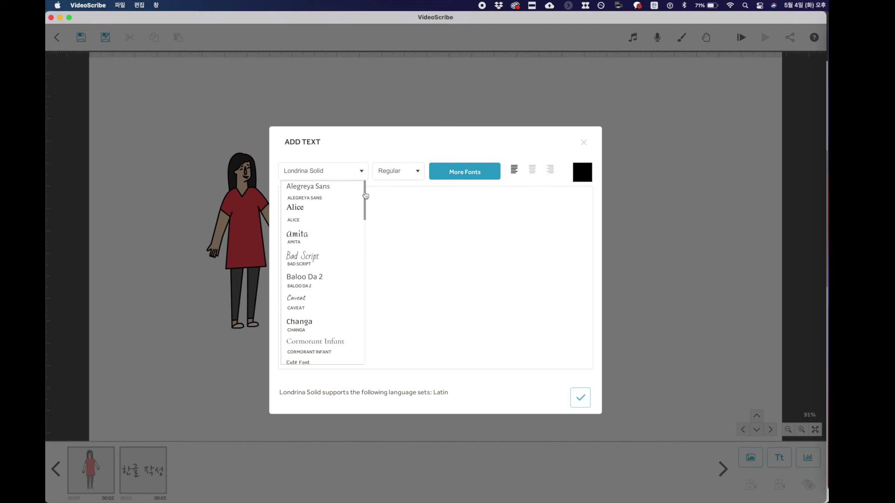
left_click(349, 170)
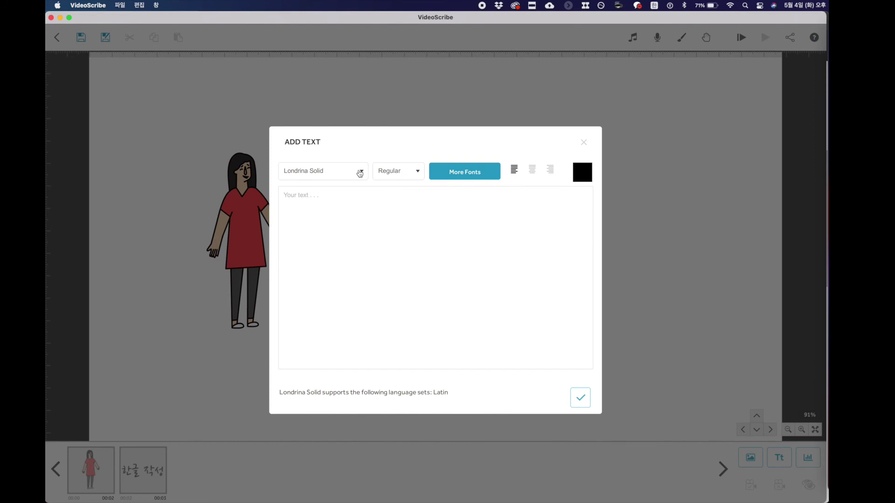
left_click(583, 142)
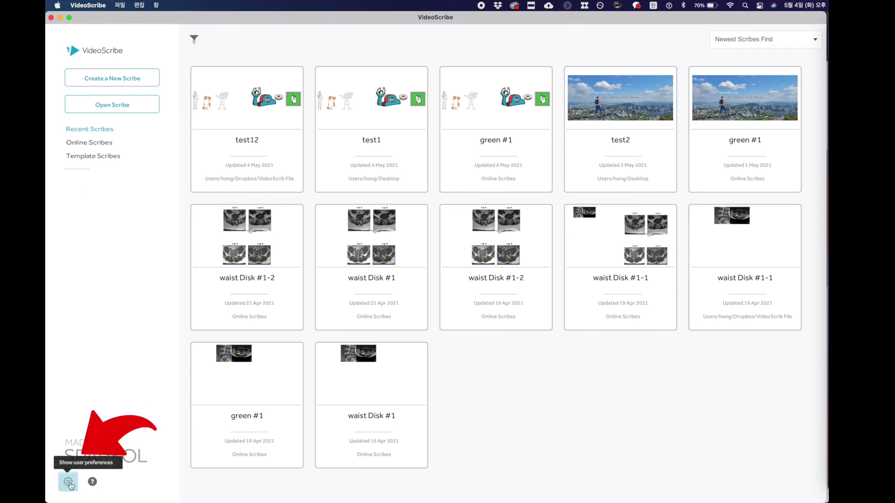
Look at the user preferences and the available interface languages, keep English (U.S.), and close them without applying changes.
left_click(69, 483)
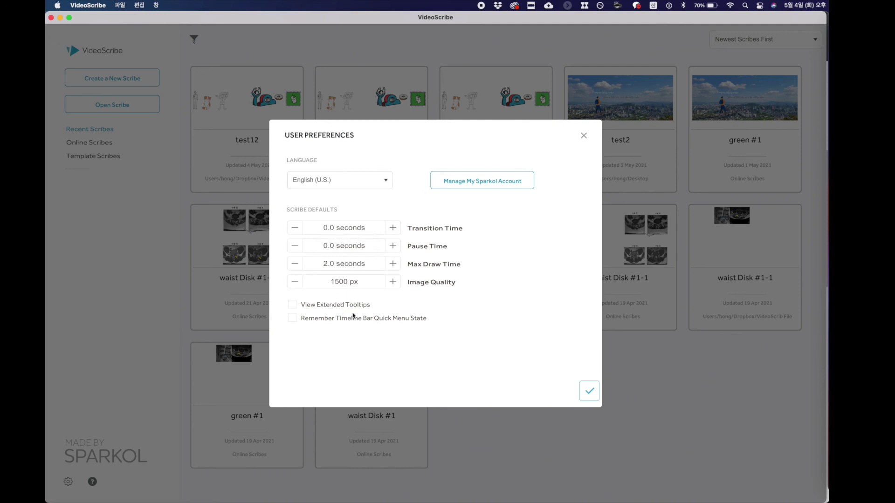
left_click(379, 183)
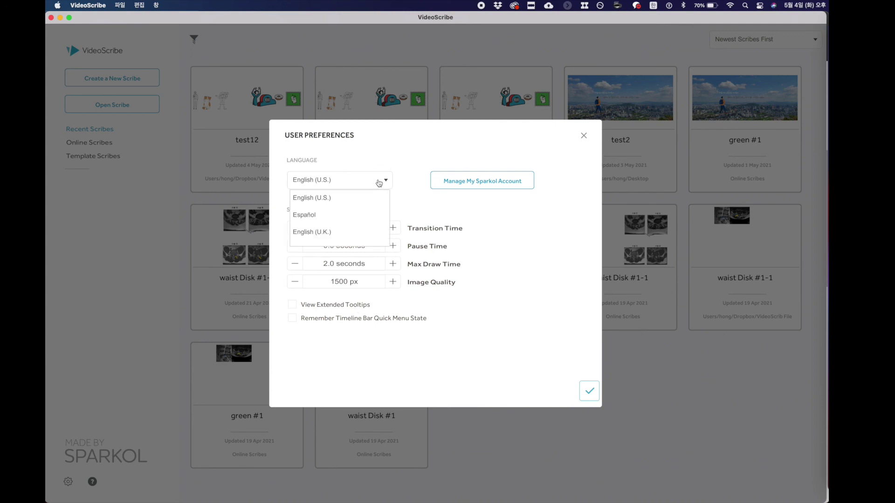
left_click(345, 197)
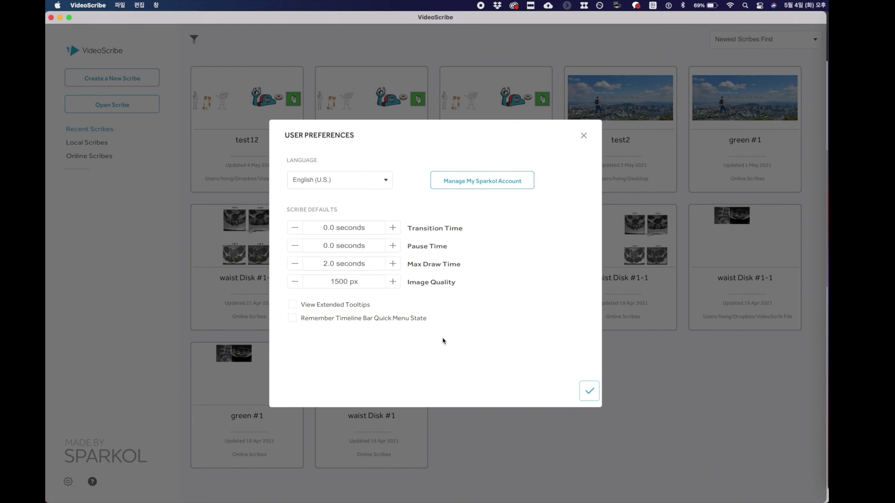
left_click(584, 135)
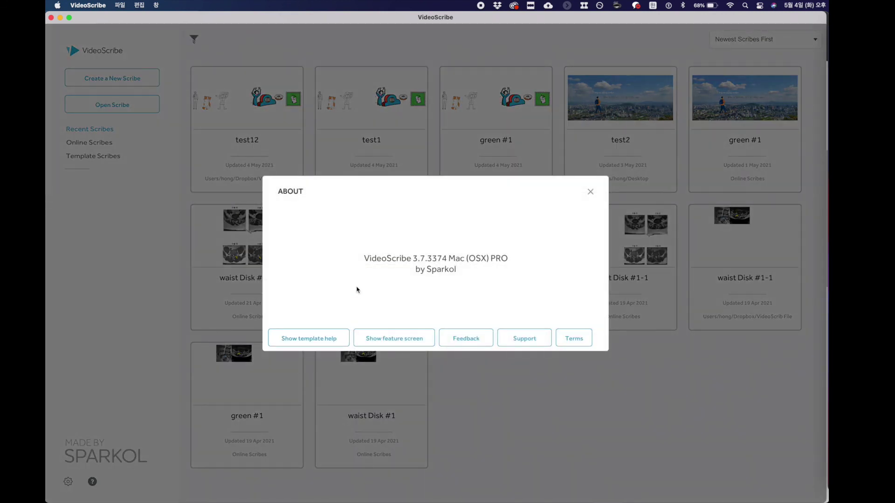